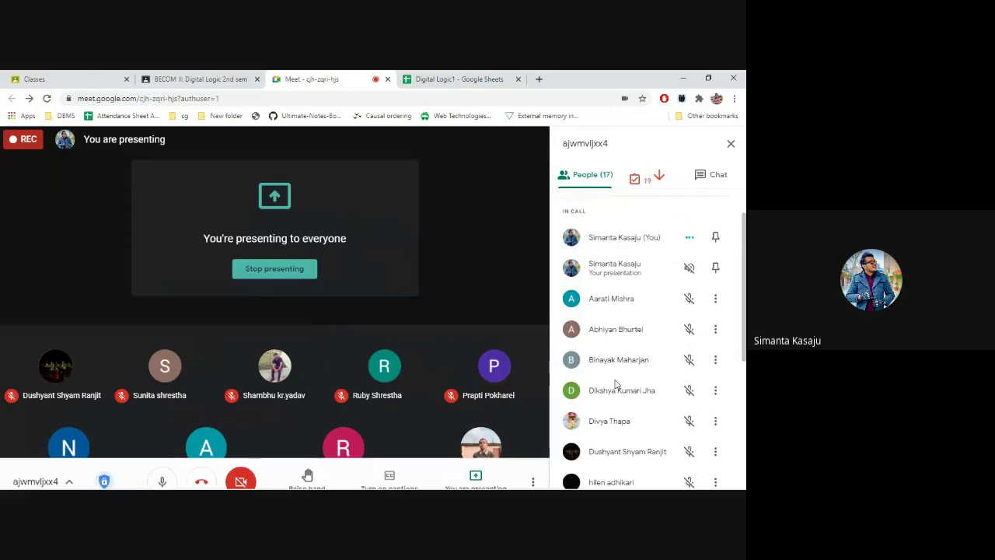
Check the Meet participant list, switch to the Digital Logic1 sheet and enter P for 9/27 in rows 4 and 5
scroll(616, 384, "down", 5)
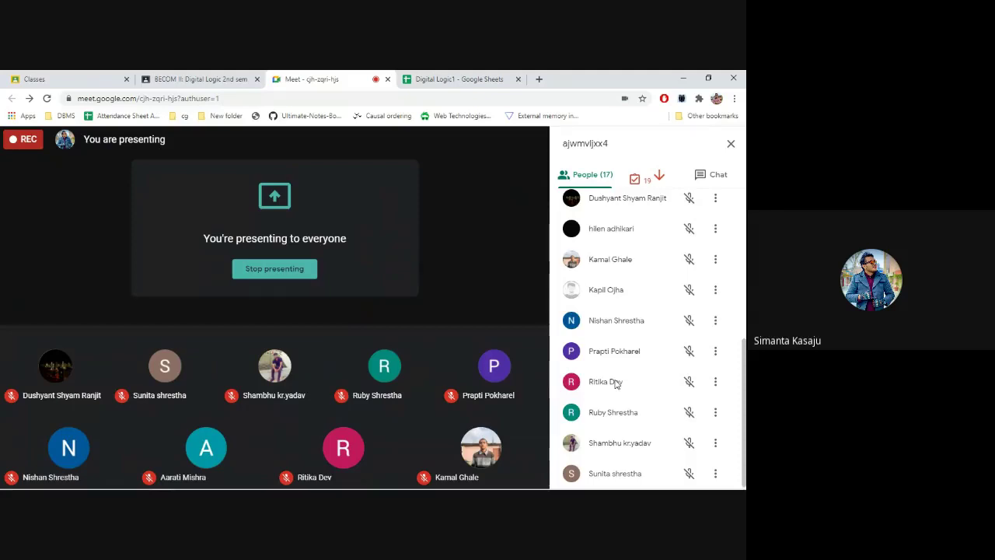
scroll(616, 383, "up", 1)
scroll(616, 383, "up", 4)
scroll(616, 384, "down", 2)
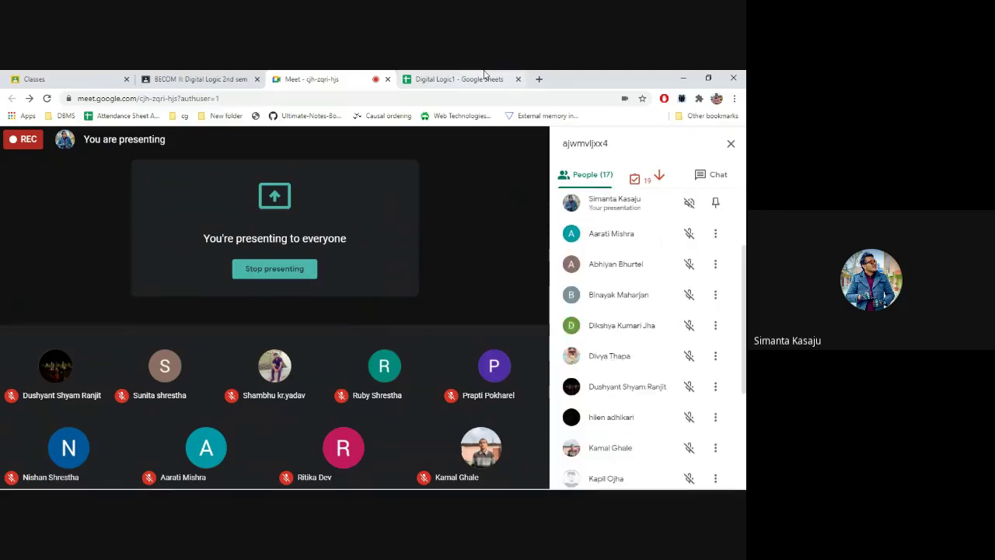
left_click(459, 77)
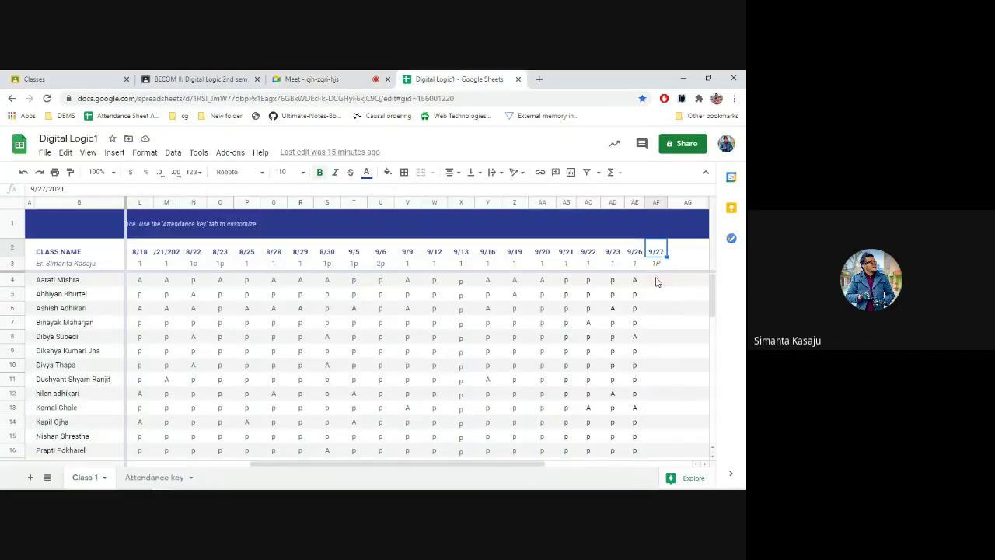
left_click(657, 281)
type("P")
key("Return")
type("P")
key("Return")
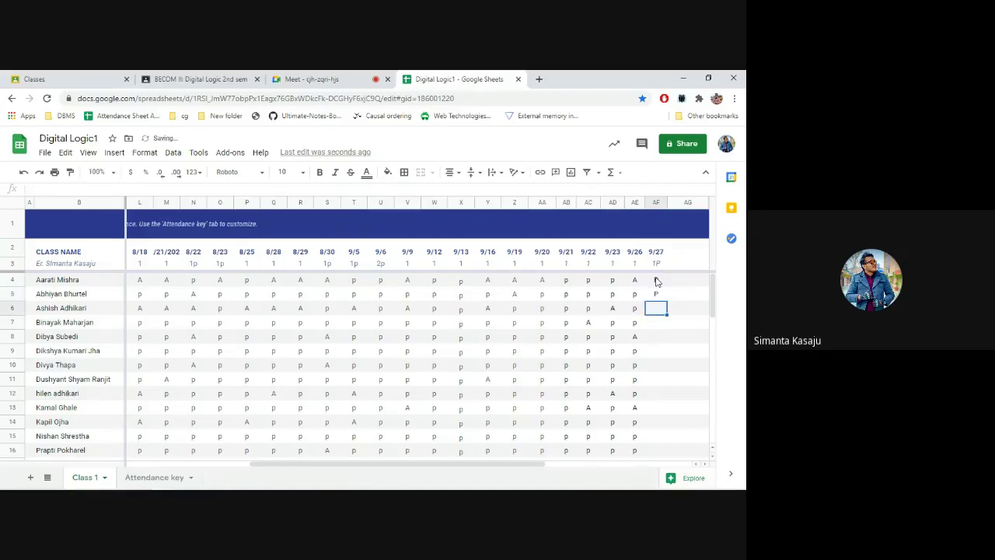
Recheck the Meet participants, and in the Digital Logic1 sheet enter A in row 6 and P in row 7 for 9/27
left_click(333, 75)
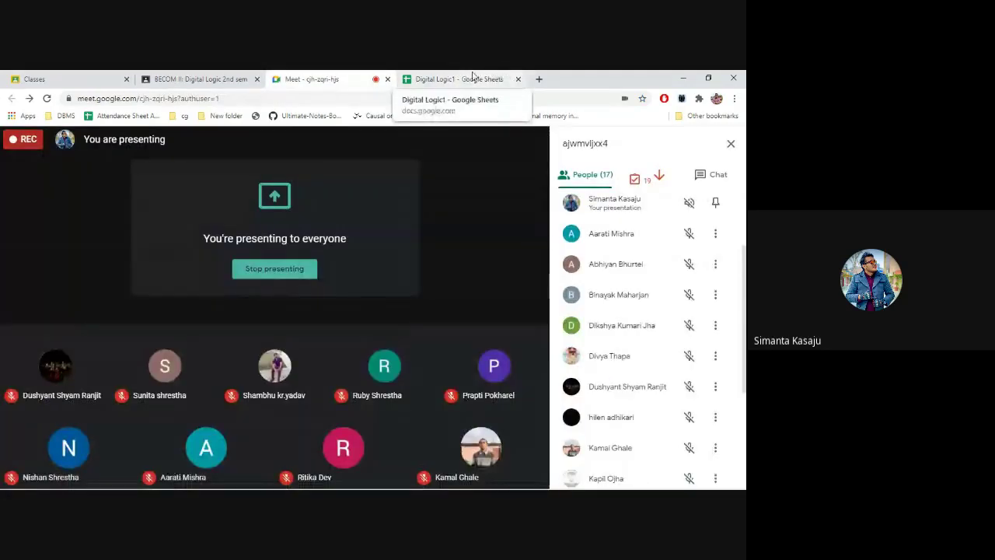
left_click(473, 76)
key("Up")
left_click(662, 311)
type("a")
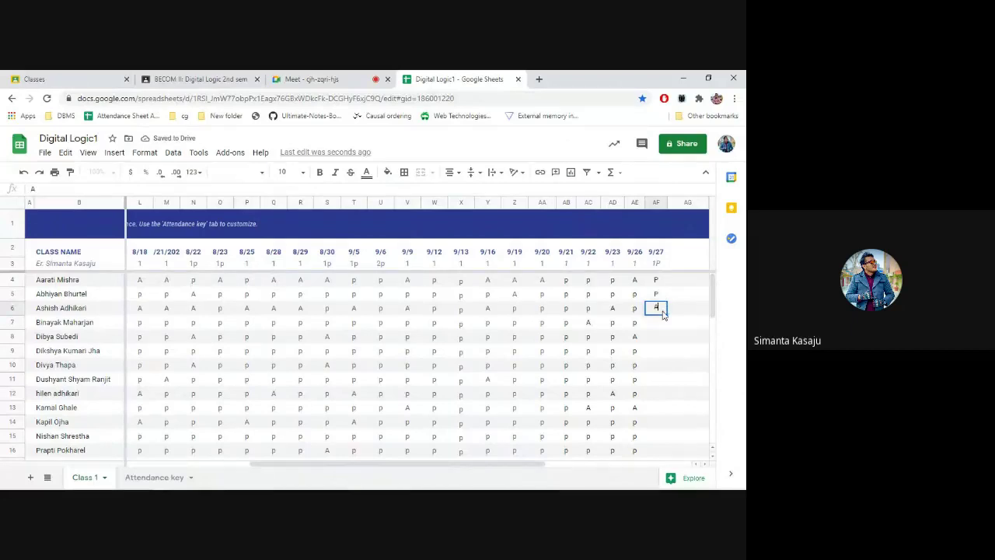
key("Return")
type("p")
key("Return")
Mark the student in row 8 absent for 9/27 with a capital A
type("a")
key("Return")
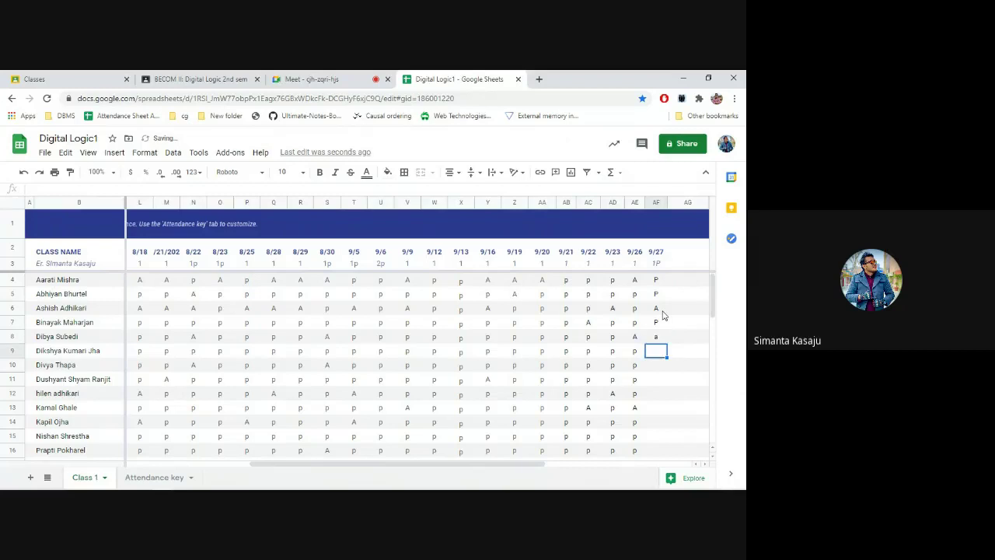
key("Up")
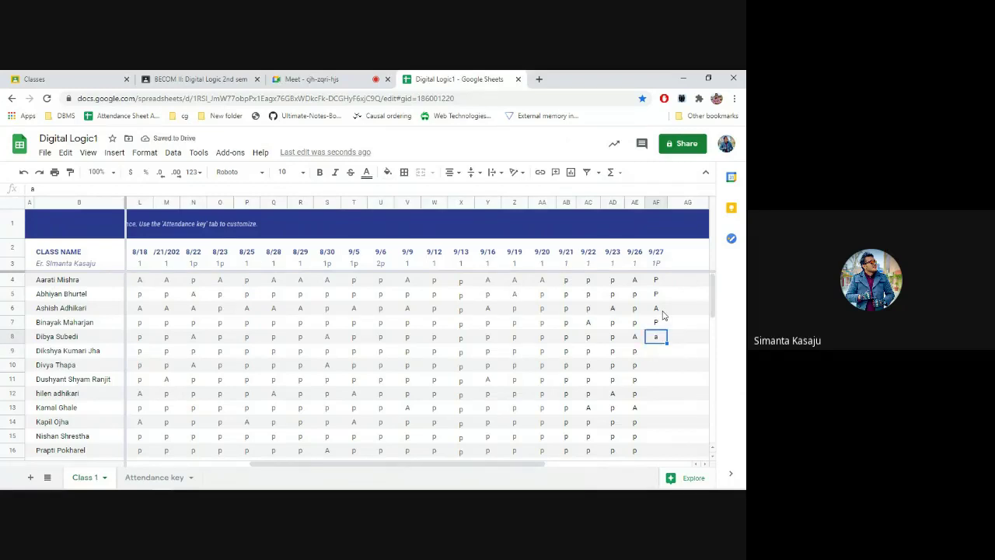
type("A")
key("Return")
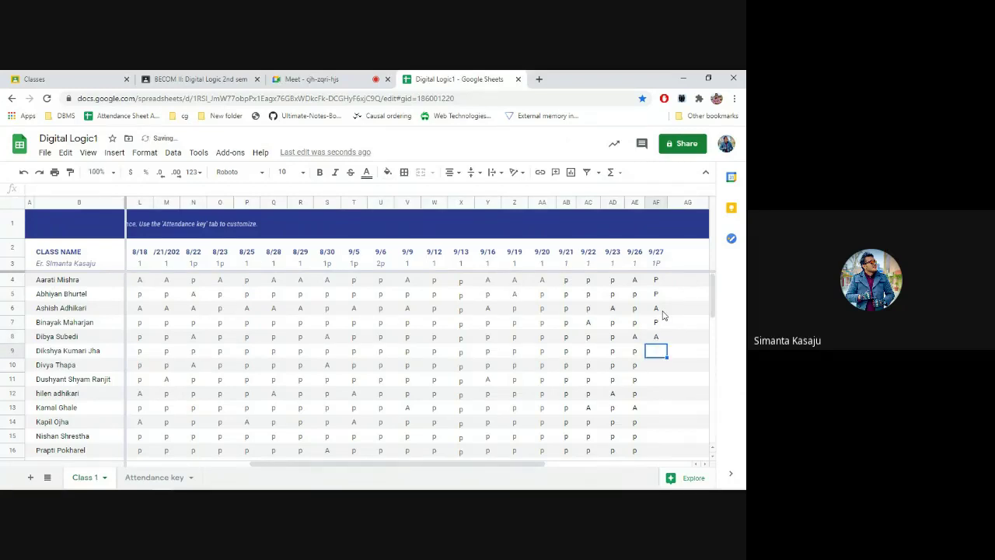
Mark the students in rows 9 to 12 present for 9/27 with P
type("P")
key("Return")
type("P")
key("Return")
type("P")
key("Return")
type("P")
key("Return")
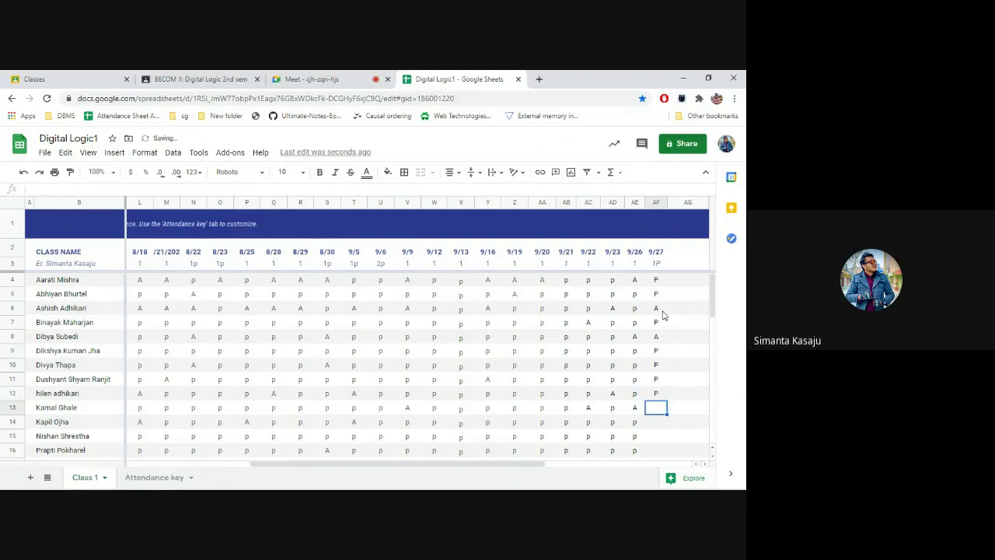
Check further down the Meet participant list and enter P for 9/27 in rows 13 and 14 of the Digital Logic1 sheet
left_click(325, 75)
scroll(618, 389, "down", 5)
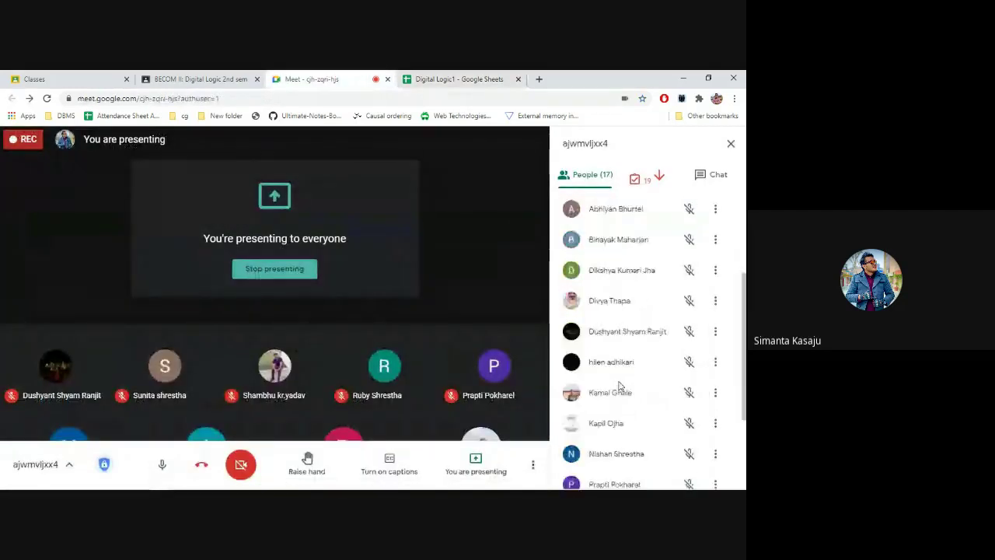
left_click(465, 78)
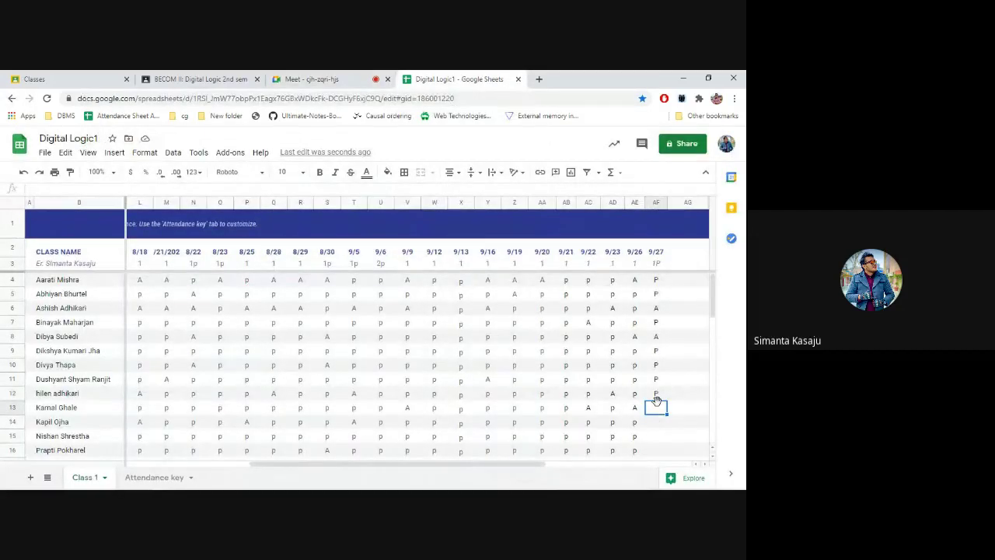
type("P")
key("Return")
type("P")
key("Return")
Consult the Meet participant list again and enter P for 9/27 in rows 15 and 16 of the attendance sheet
left_click(318, 78)
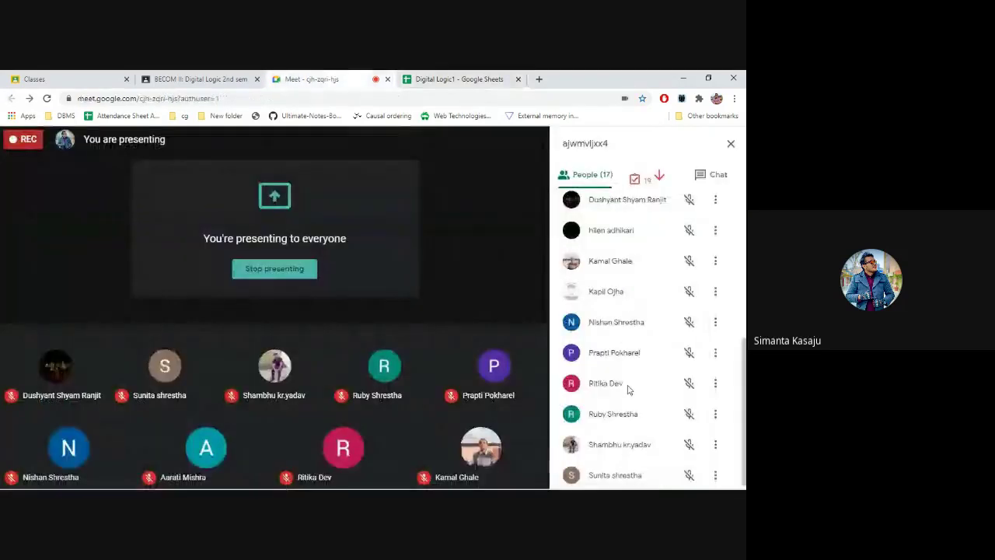
left_click(504, 77)
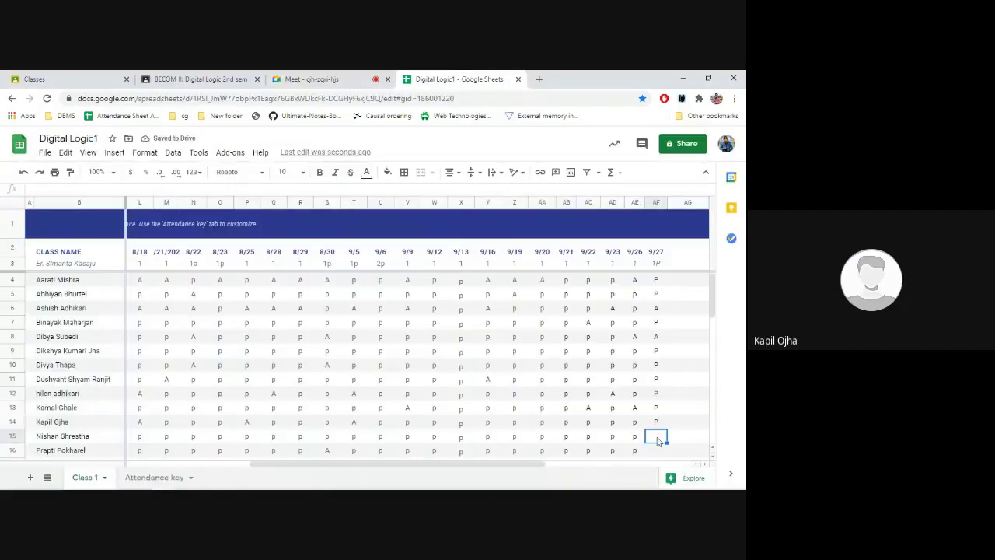
type("P")
key("Return")
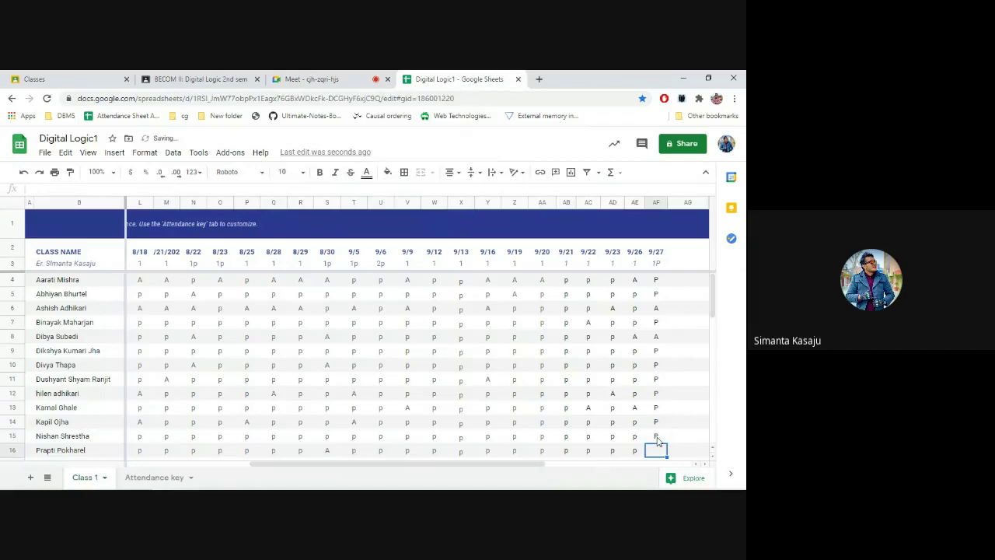
type("P")
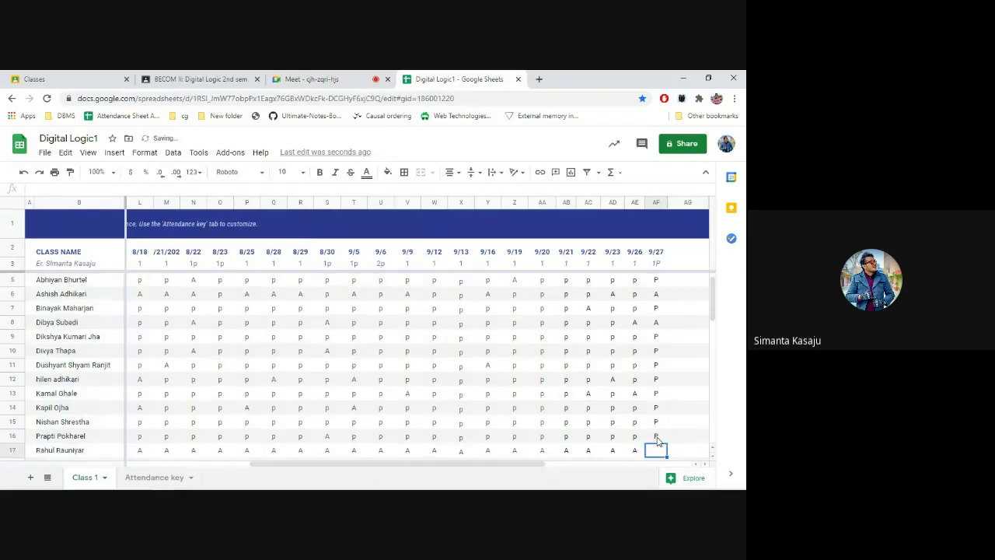
key("Return")
Mark the students in rows 17 and 18 absent for 9/27 with a capital A
left_click(657, 437)
scroll(657, 441, "down", 1)
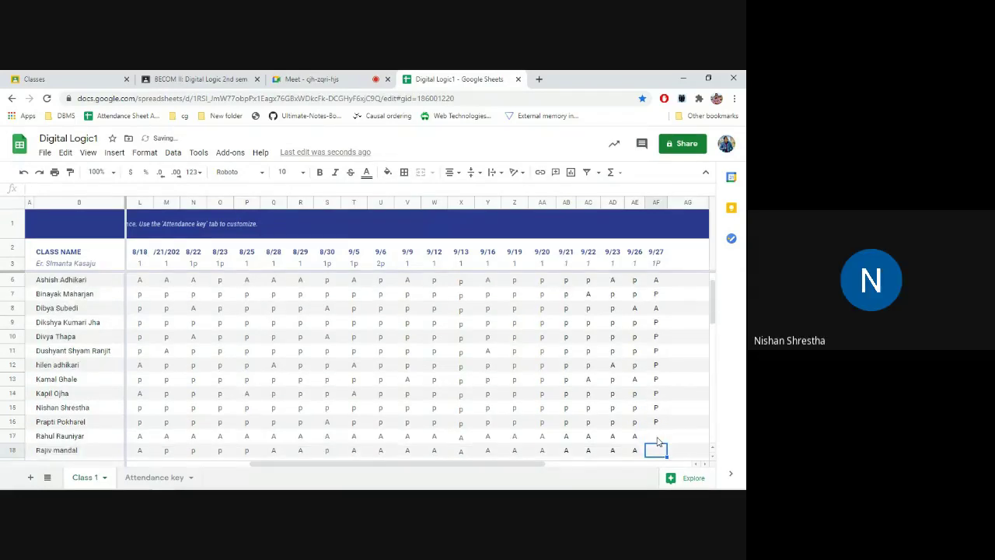
left_click(656, 440)
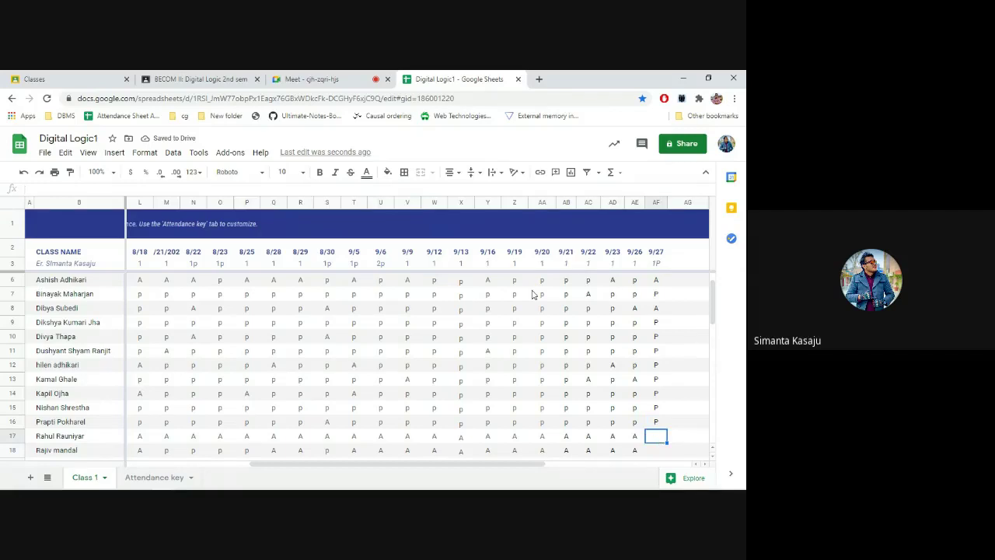
type("A")
key("Return")
left_click(655, 440)
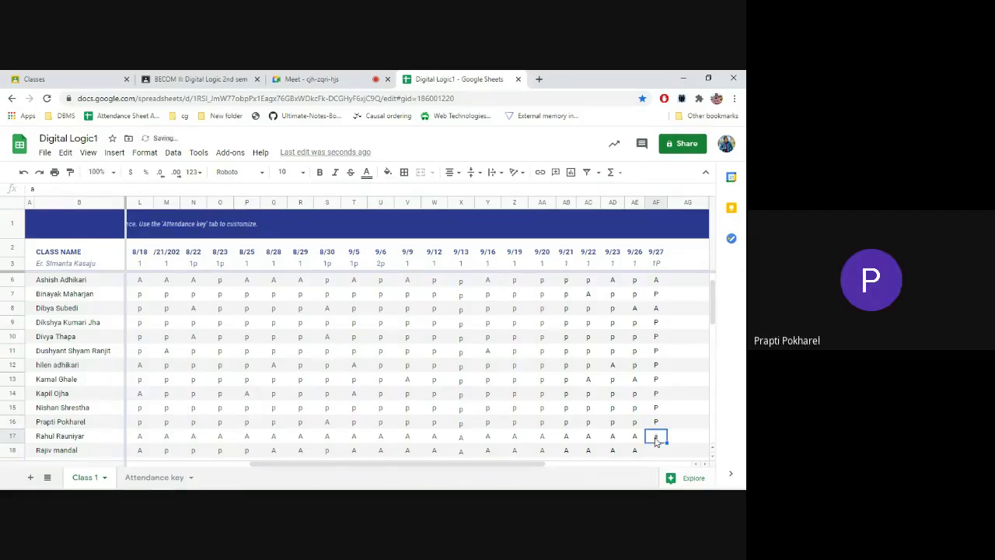
type("A")
key("Return")
type("A")
key("Return")
Mark the students in rows 19 and 20 present for 9/27 with P
type("p")
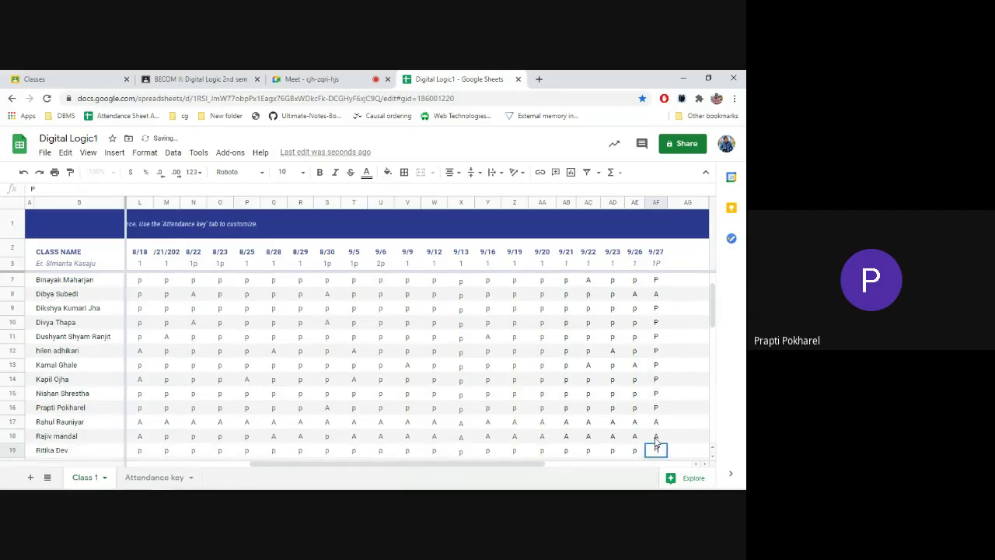
key("Return")
type("p")
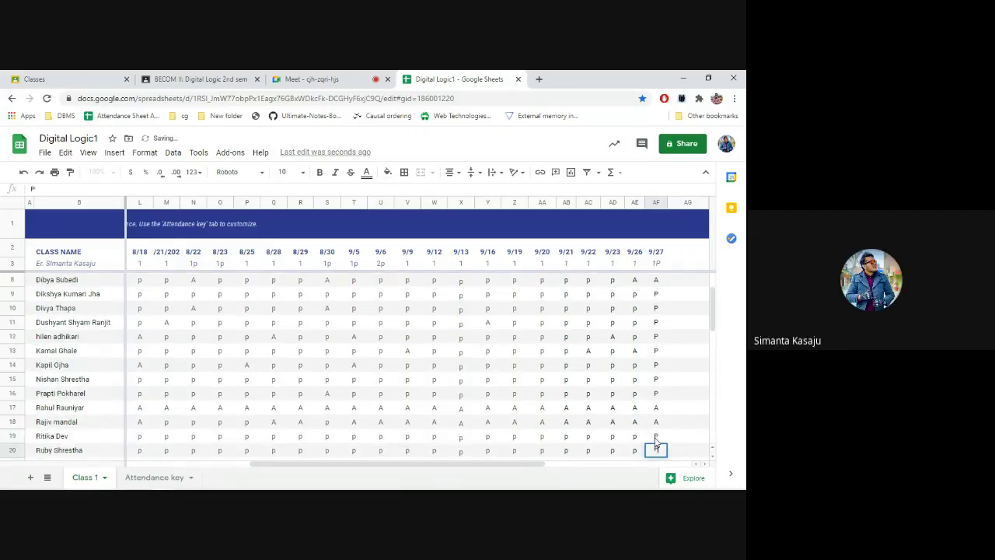
key("Return")
Check the Meet participants, and in the attendance sheet enter A in row 21 and P in row 22 for 9/27
left_click(319, 78)
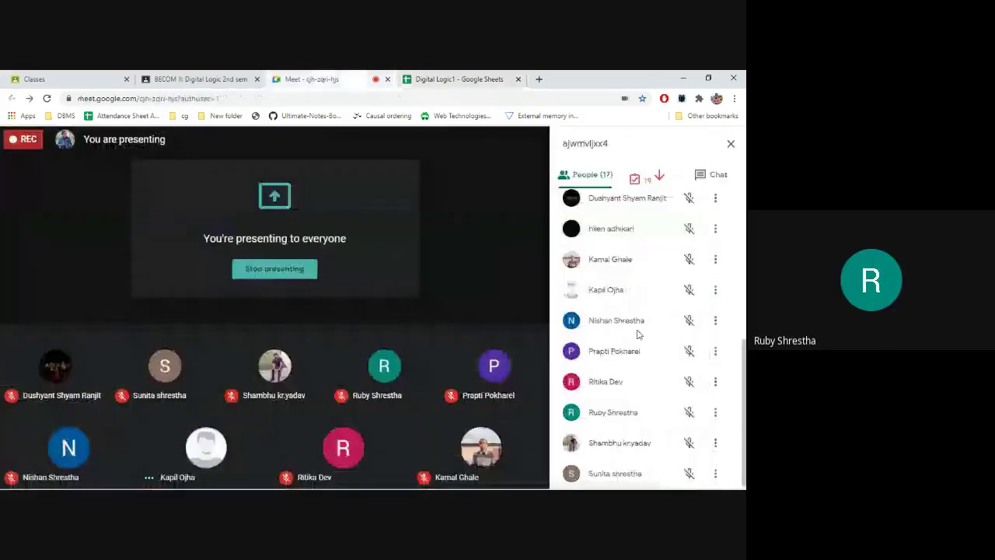
left_click(462, 77)
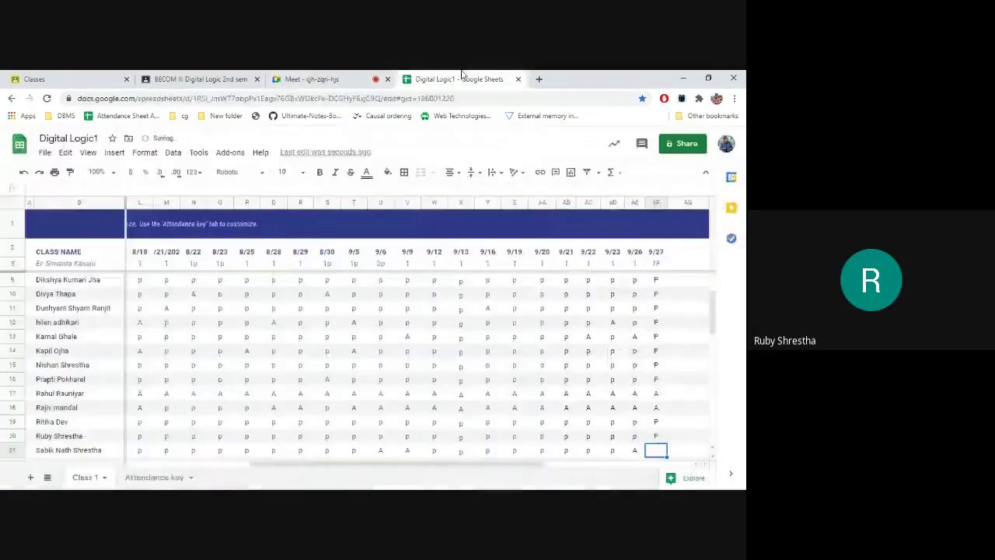
type("A")
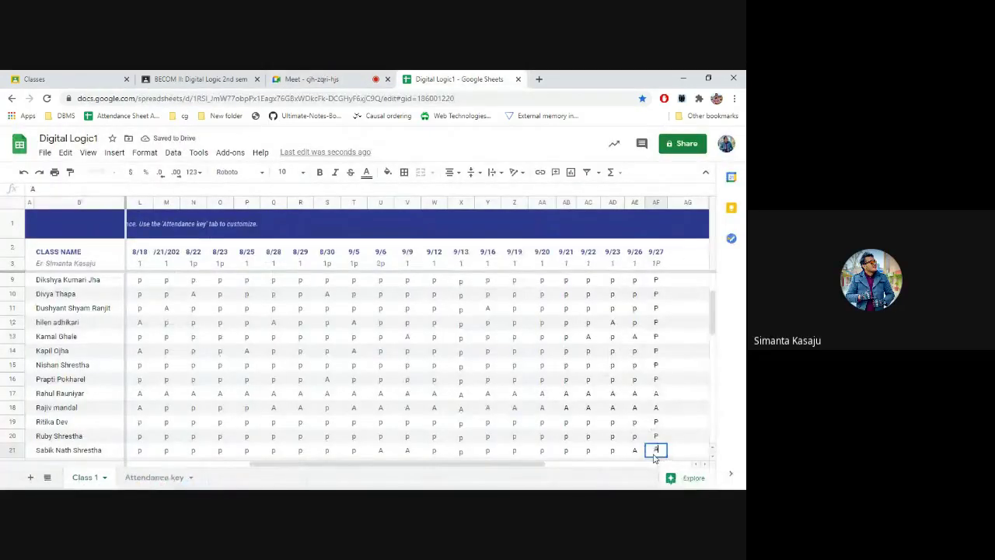
key("Return")
type("P")
key("Return")
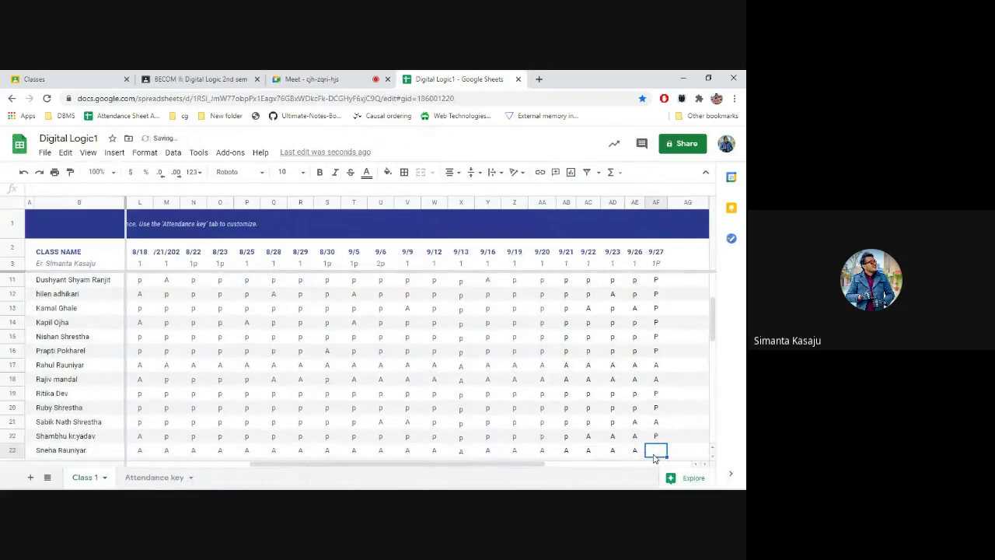
Complete the 9/27 column with A in row 23, P in row 24 and A in row 25
type("A")
key("Return")
type("P")
key("Return")
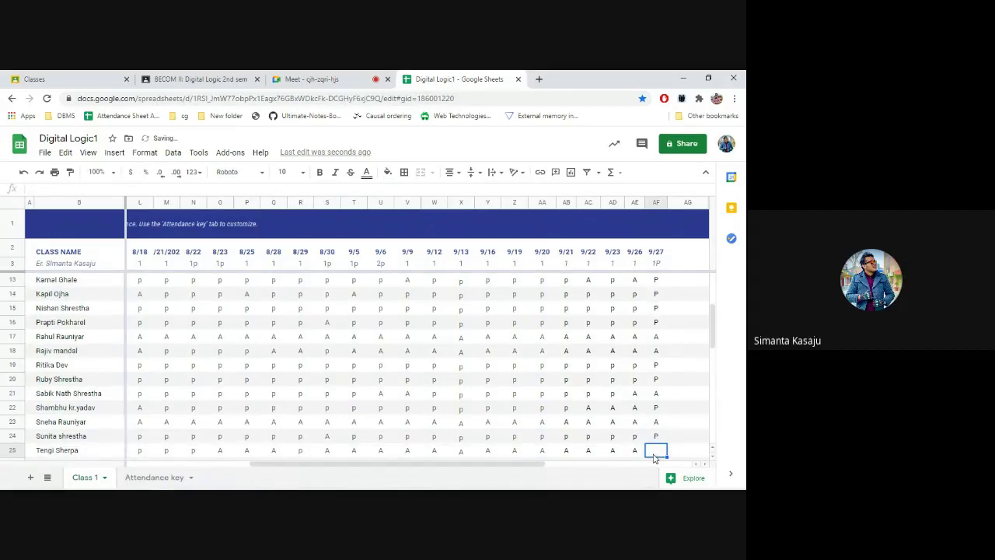
type("A")
key("Return")
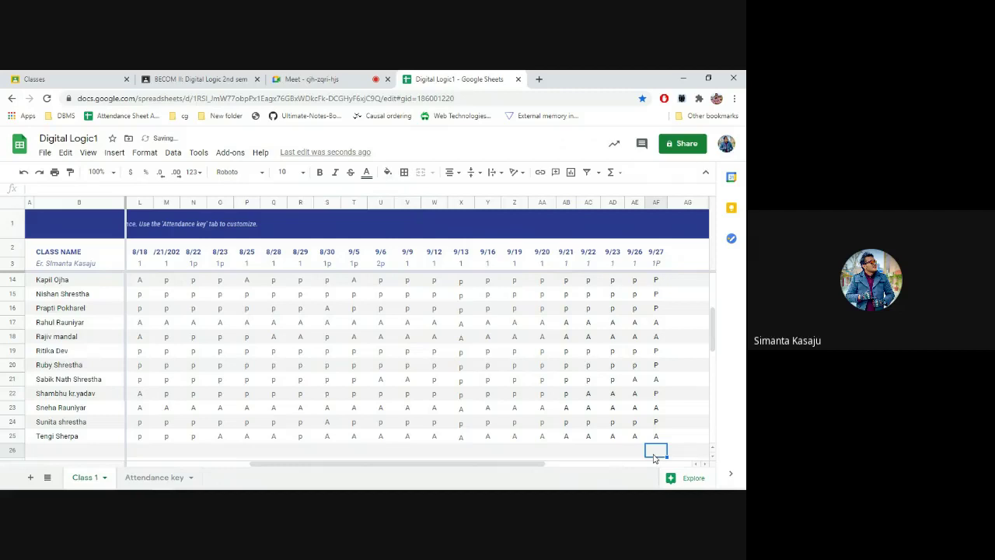
Review the 9/27 attendance entries in rows 4, 5 and 7 one by one
scroll(654, 459, "up", 3)
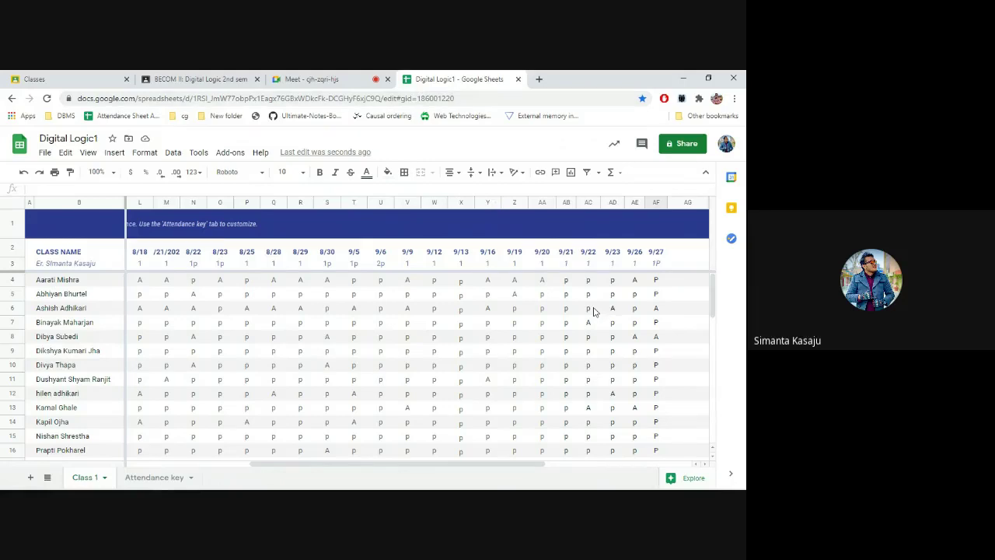
left_click(657, 282)
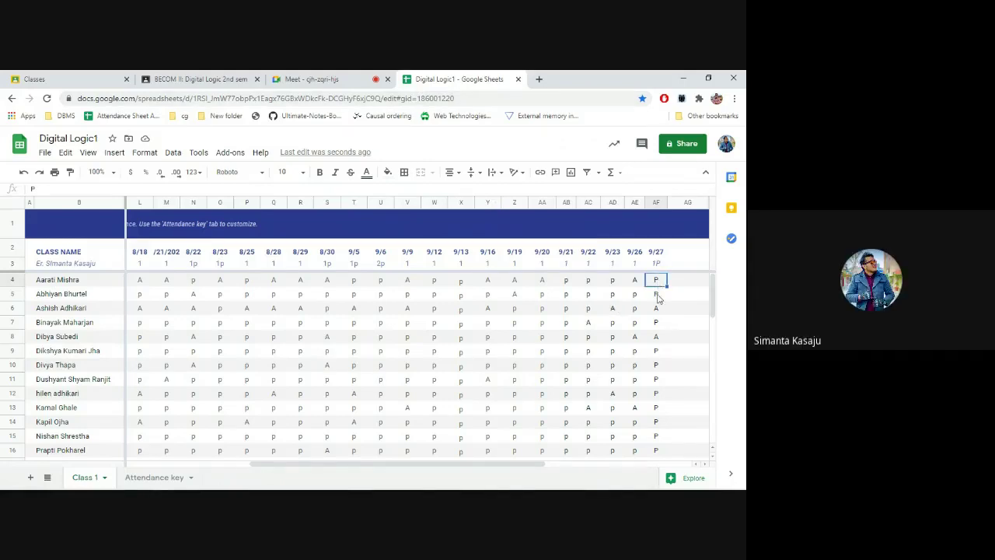
left_click(657, 301)
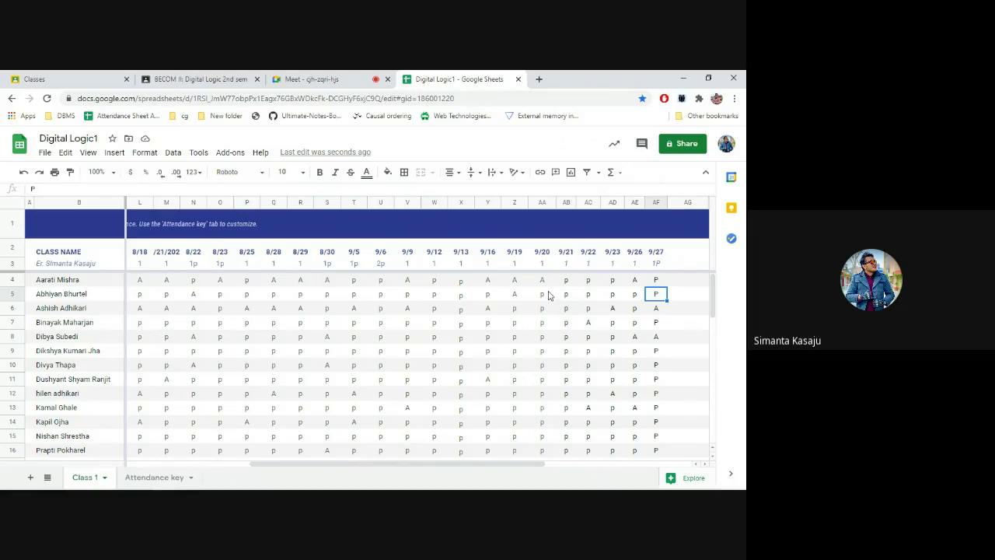
left_click(659, 325)
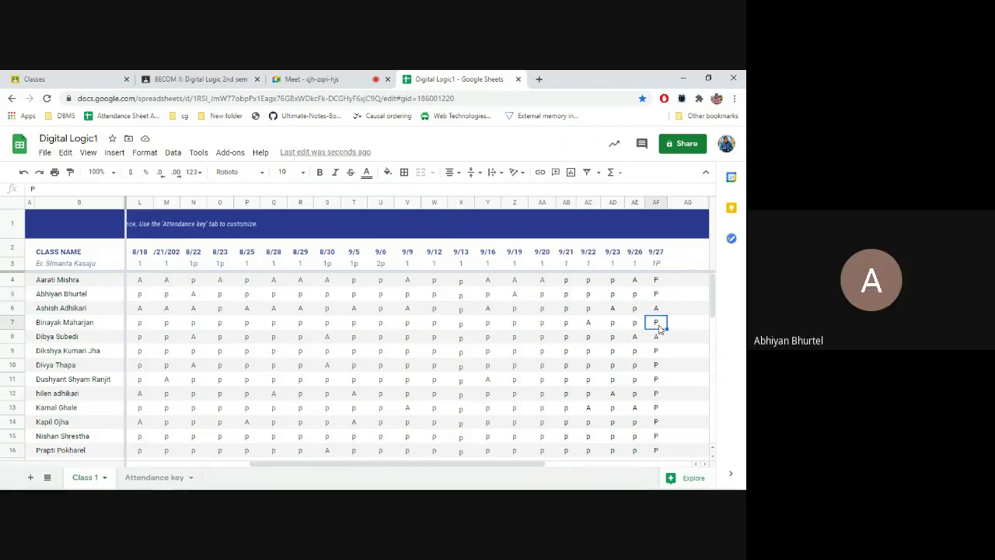
Lower the system volume and switch to the Meet call
key("XF86AudioLowerVolume")
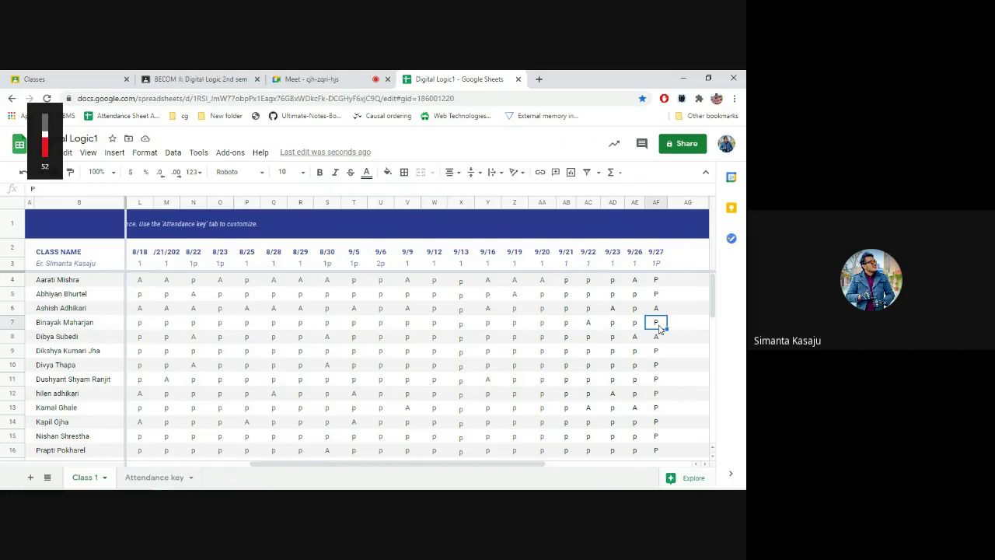
left_click(379, 75)
key("XF86AudioLowerVolume")
key("XF86AudioLowerVolume")
key("XF86AudioLowerVolume")
key("XF86AudioLowerVolume")
key("XF86AudioLowerVolume")
key("XF86AudioLowerVolume")
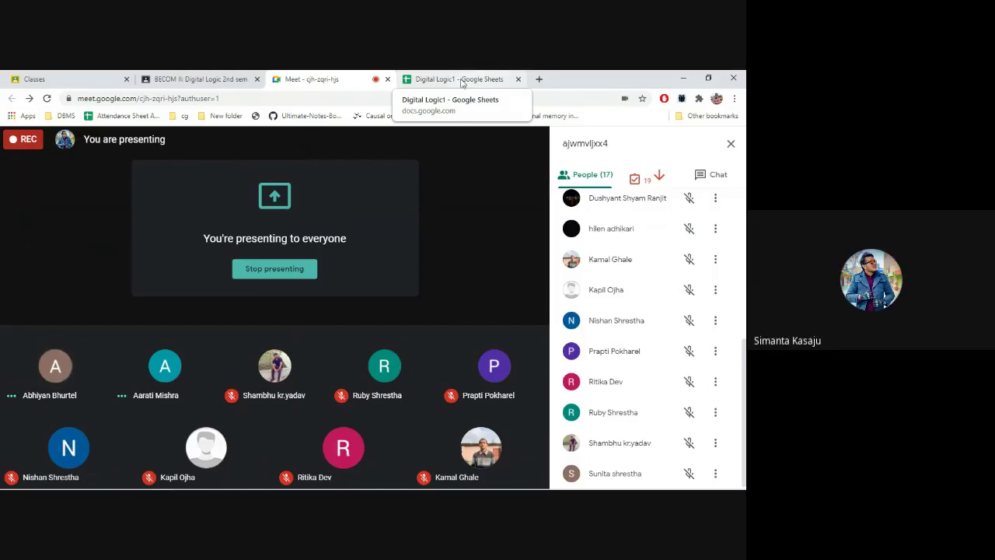
Switch to the Digital Logic1 attendance sheet and review the 9/27 entries in rows 8 and 9
left_click(462, 81)
left_click(656, 337)
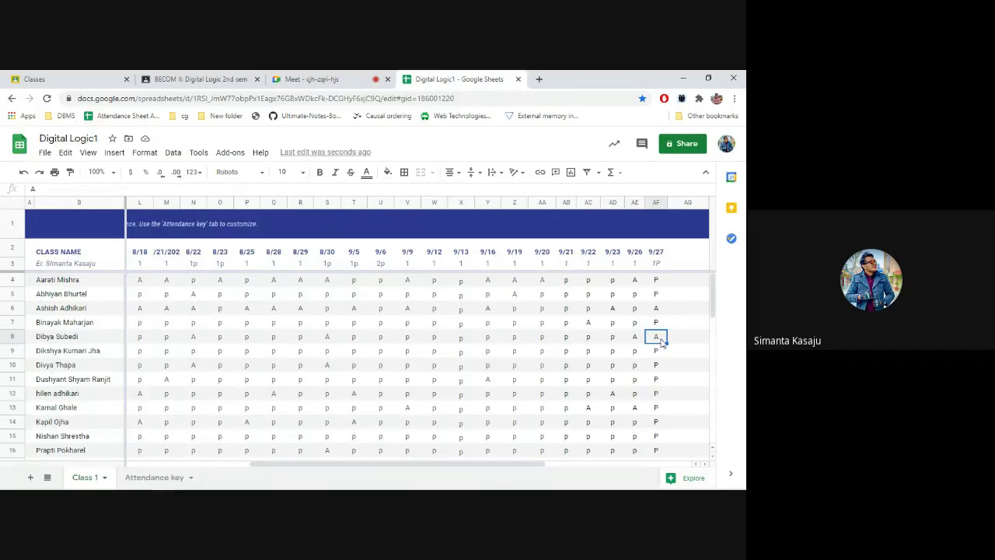
left_click(658, 352)
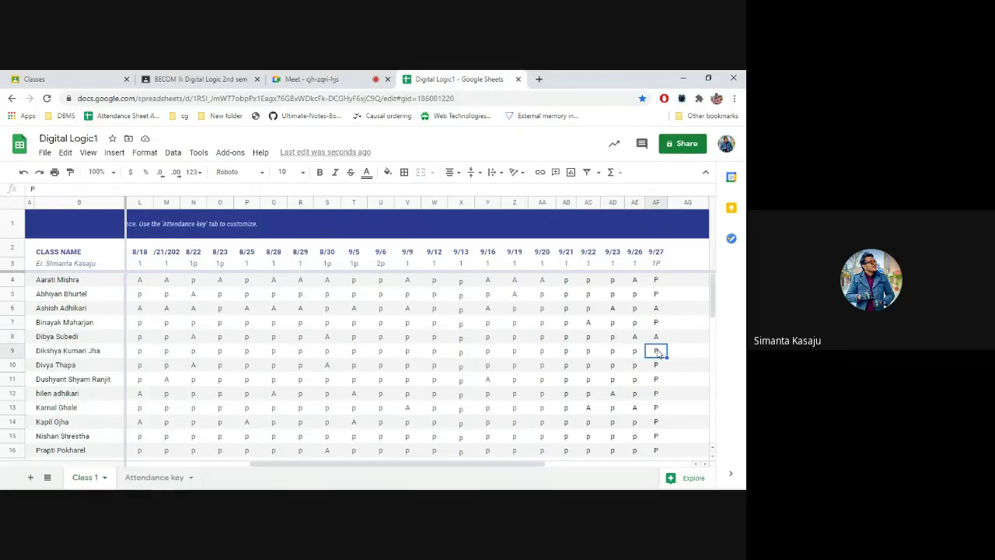
Raise the system volume and lower it again slightly
key("XF86AudioRaiseVolume")
key("XF86AudioRaiseVolume")
key("XF86AudioRaiseVolume")
key("XF86AudioRaiseVolume")
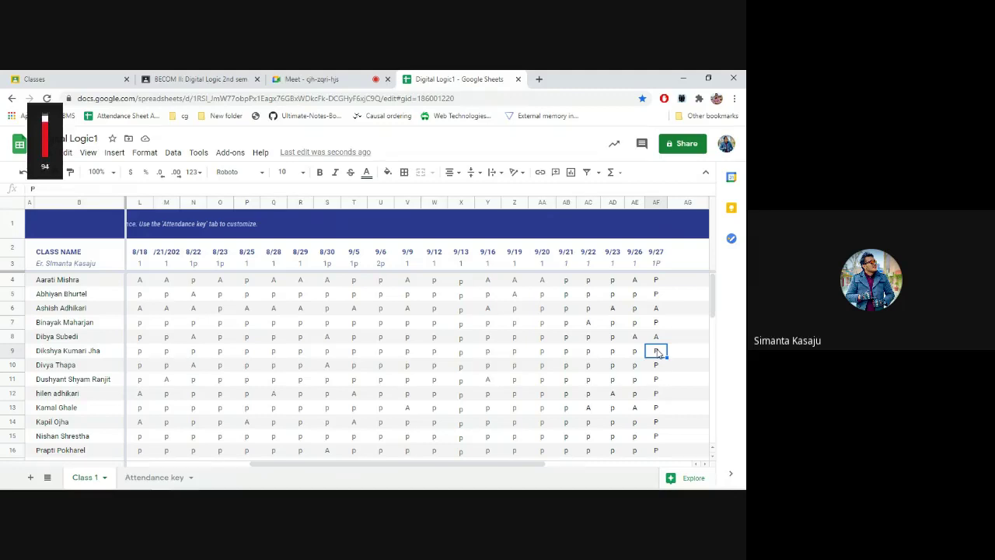
key("XF86AudioLowerVolume")
key("XF86AudioLowerVolume")
key("XF86AudioLowerVolume")
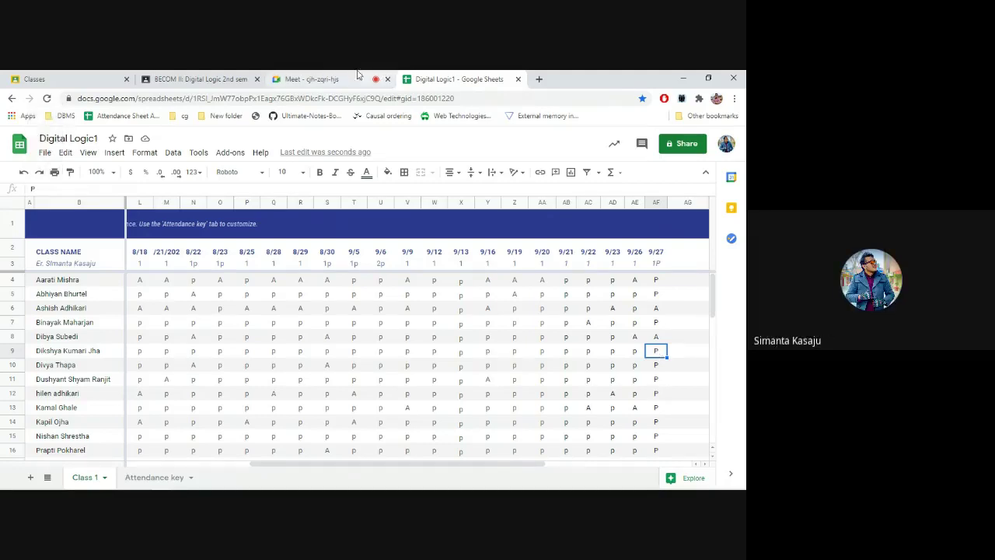
Check the Meet call, return to the attendance sheet and raise the system volume
left_click(319, 79)
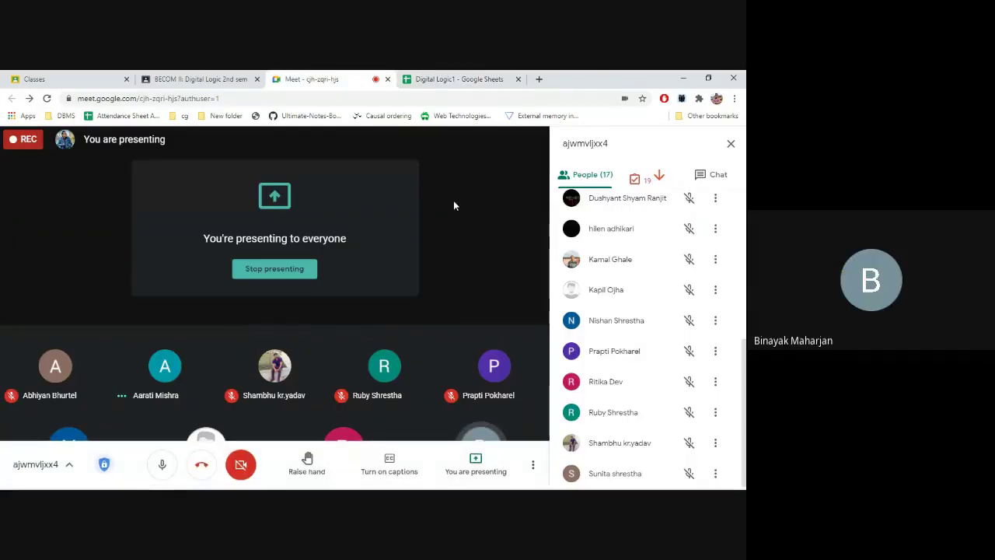
left_click(448, 77)
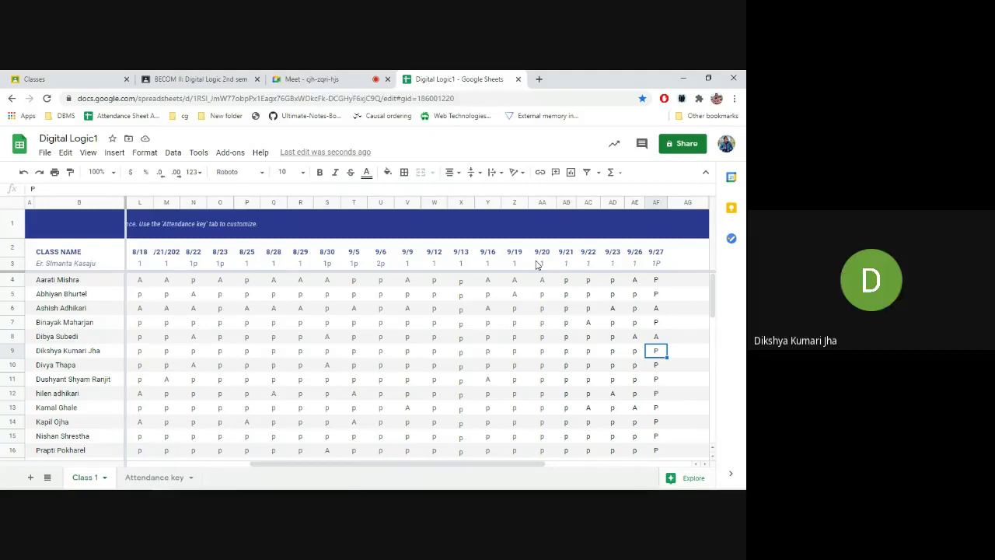
key("XF86AudioRaiseVolume")
key("XF86AudioRaiseVolume")
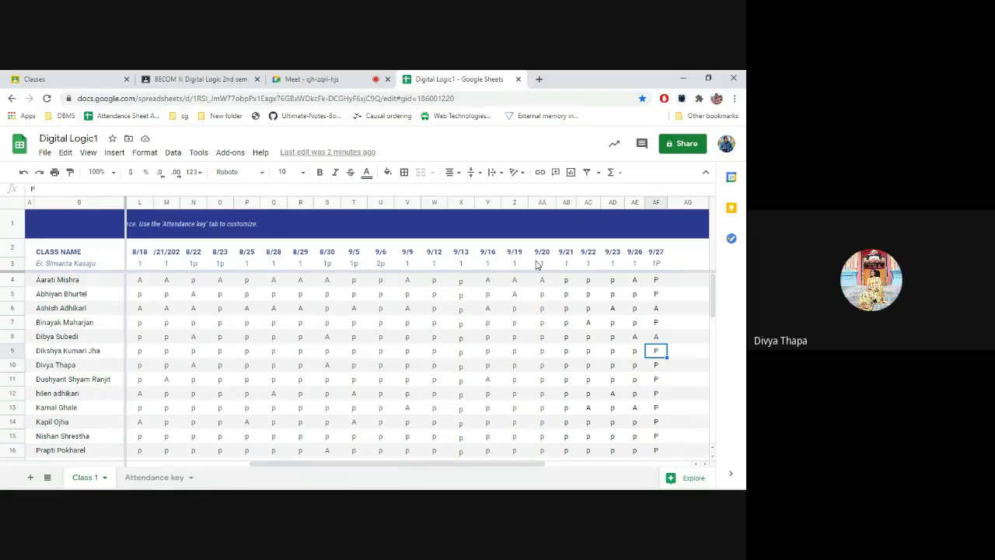
Review the 9/27 attendance entries in rows 10 to 15 and return to row 13
key("Down")
key("Down")
key("Down")
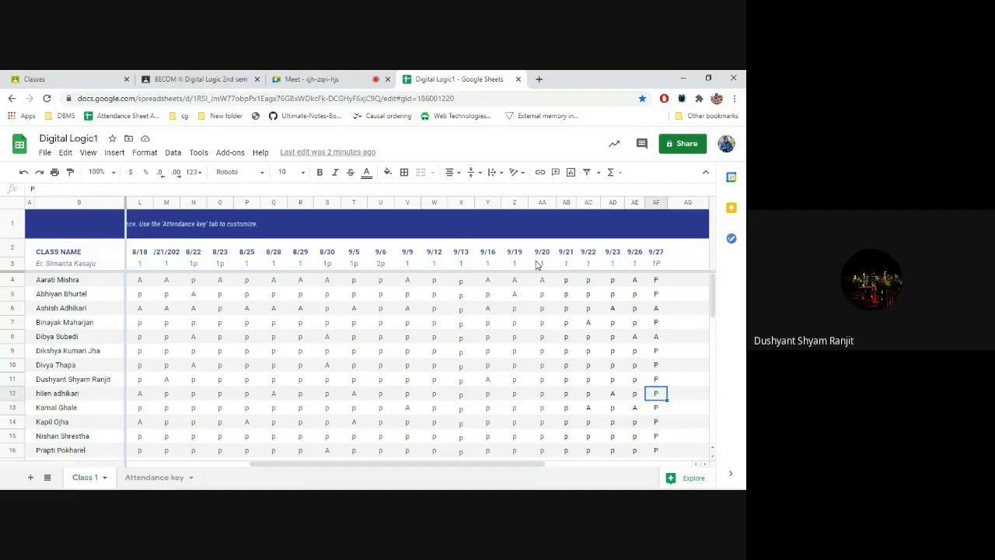
key("Down")
key("Down")
key("Down")
key("Up")
key("Up")
key("Up")
key("Down")
key("Up")
key("Down")
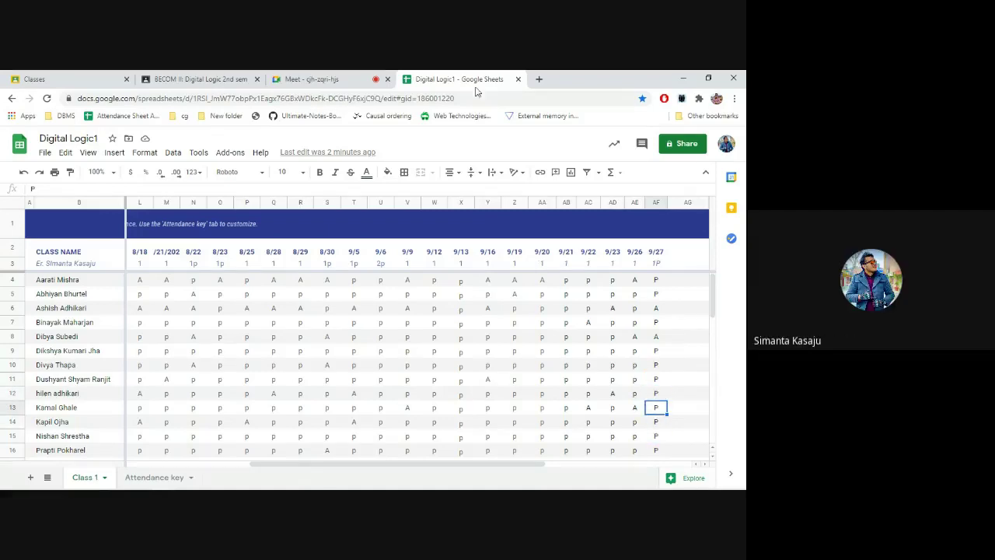
Switch to the Meet call and open its additional call options
left_click(334, 79)
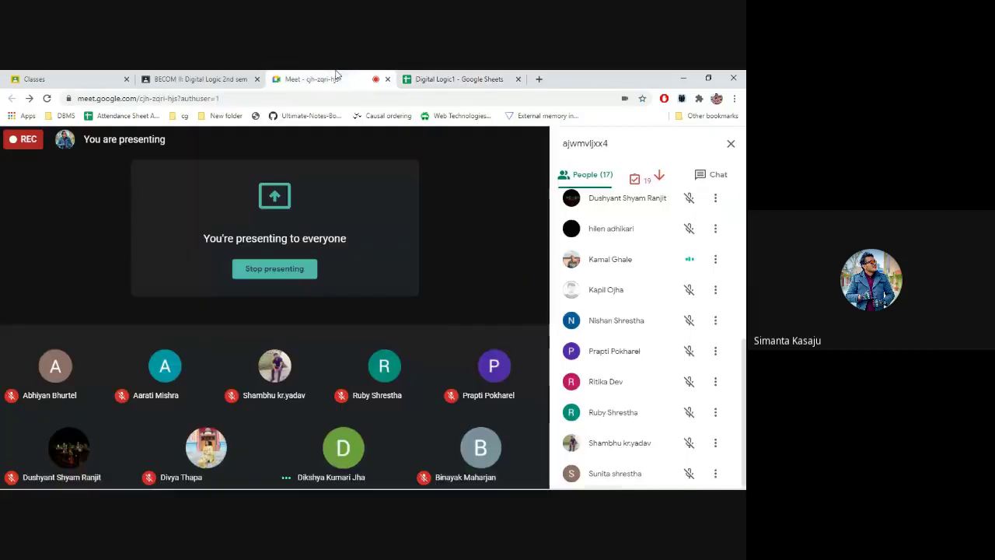
mouse_move(519, 487)
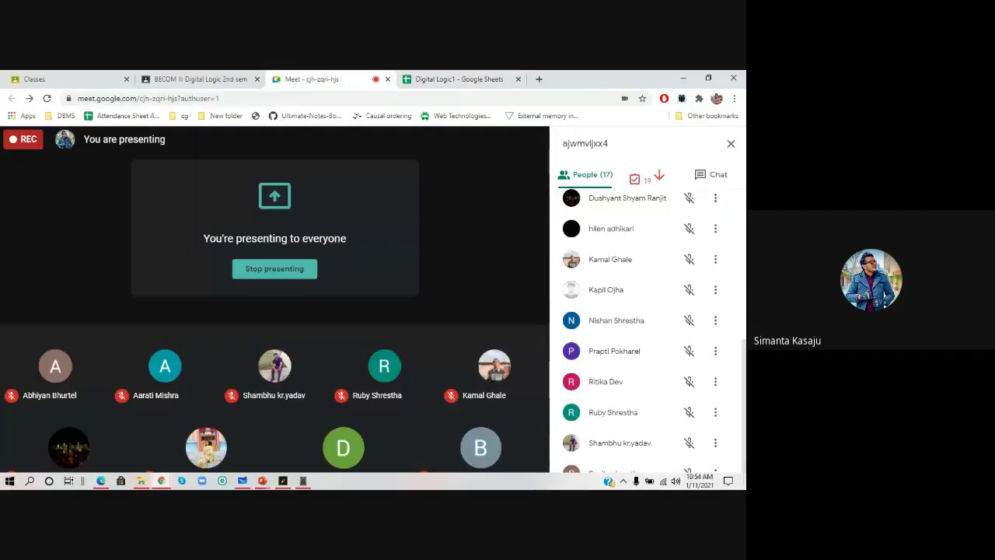
left_click(532, 467)
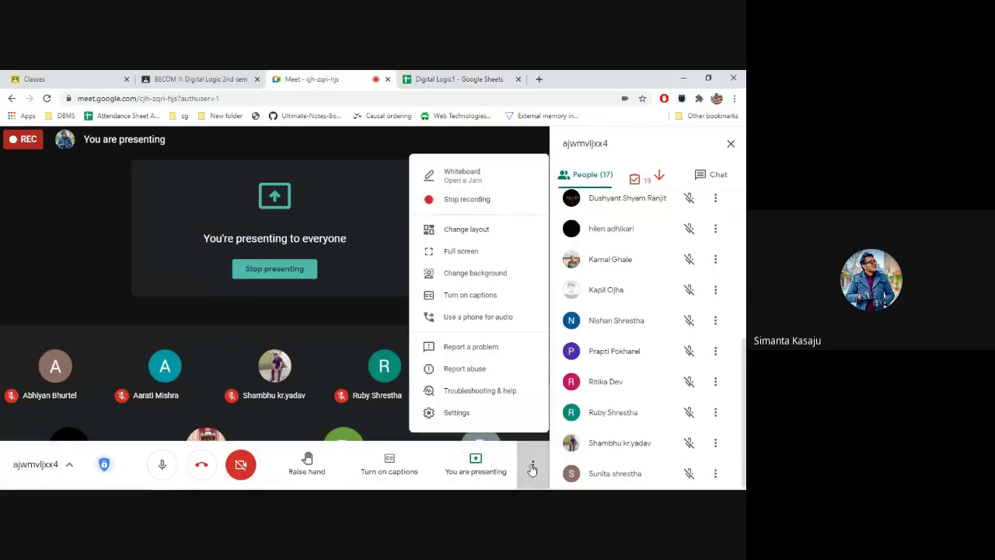
Switch to the logicchp5.pptx presentation in PowerPoint and show slide 53
mouse_move(274, 485)
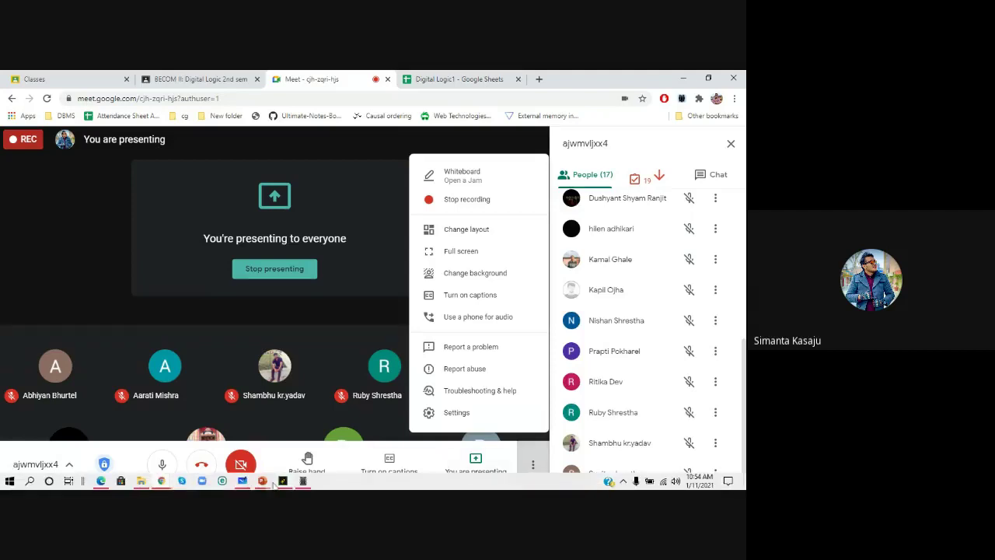
left_click(264, 482)
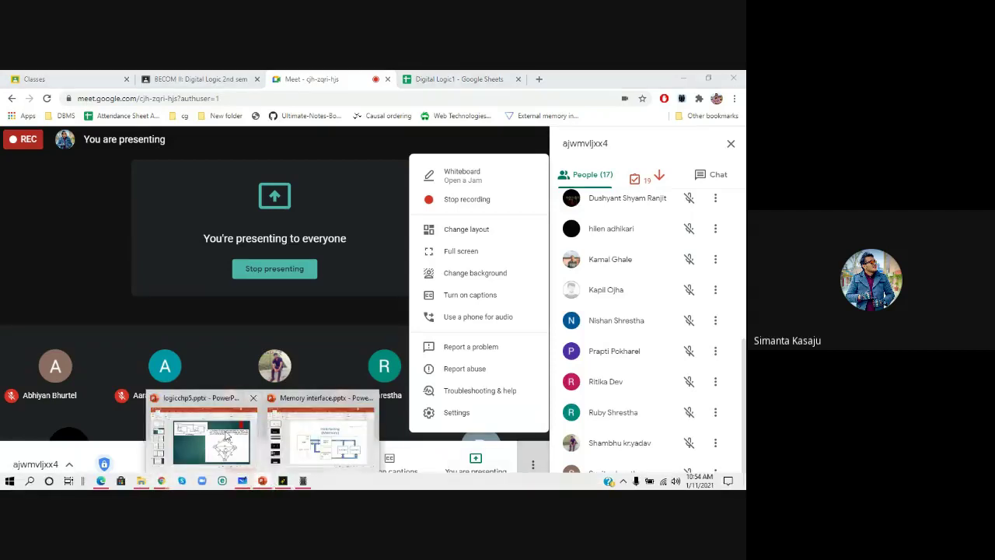
left_click(226, 438)
left_click(55, 289)
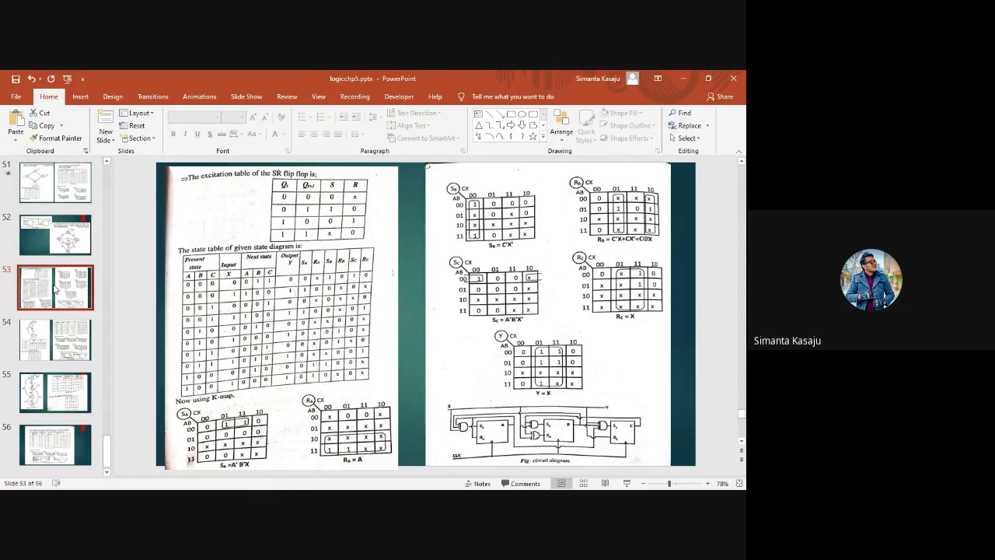
Look through the state diagram and flip-flop slides 53 to 56, return to slide 53 and minimize the presentation
key("Down")
key("Down")
key("Down")
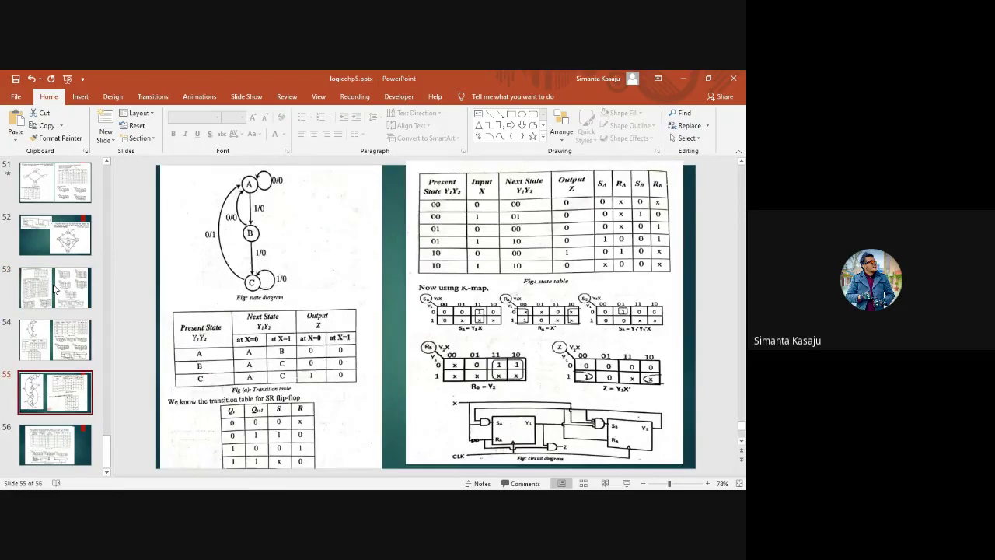
key("Up")
key("Up")
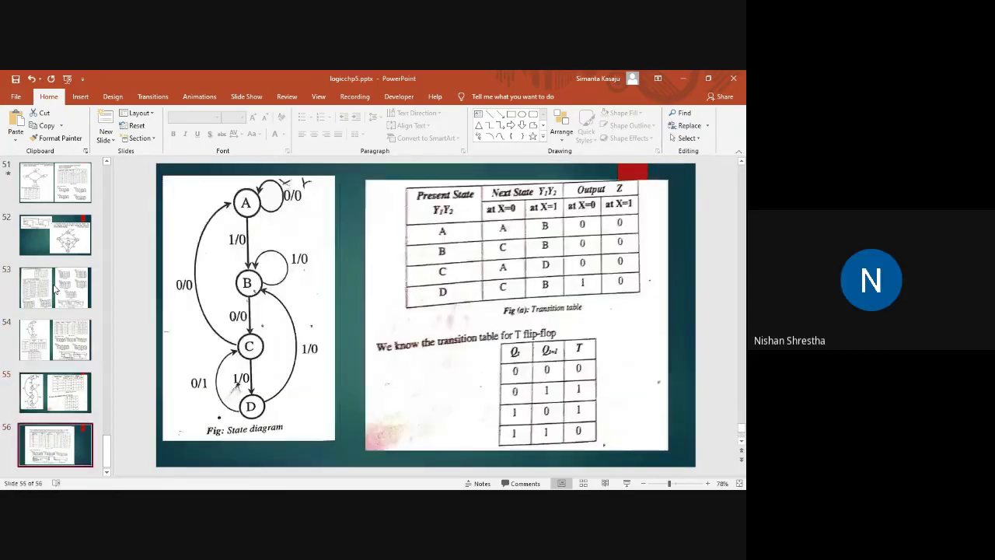
key("Down")
key("Up")
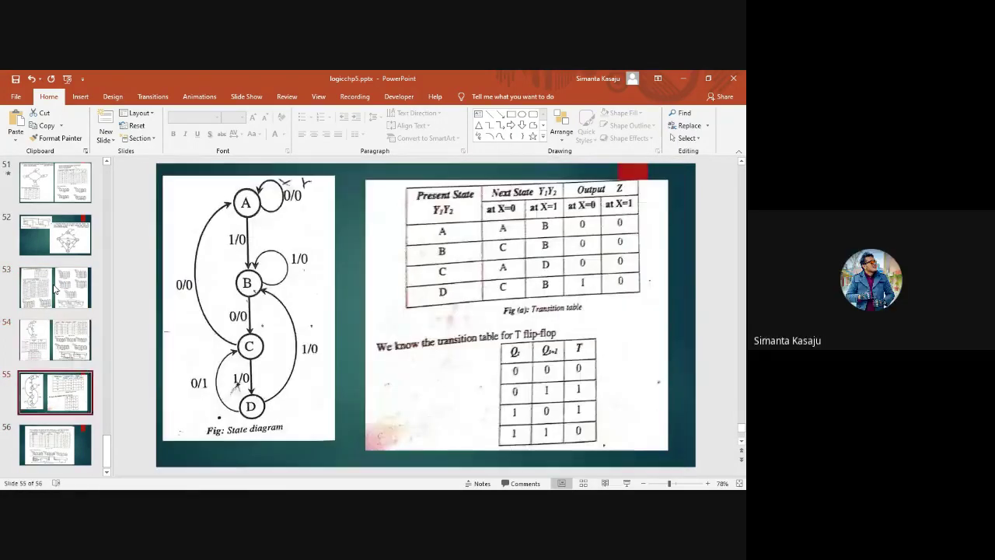
key("Down")
key("Up")
key("Up")
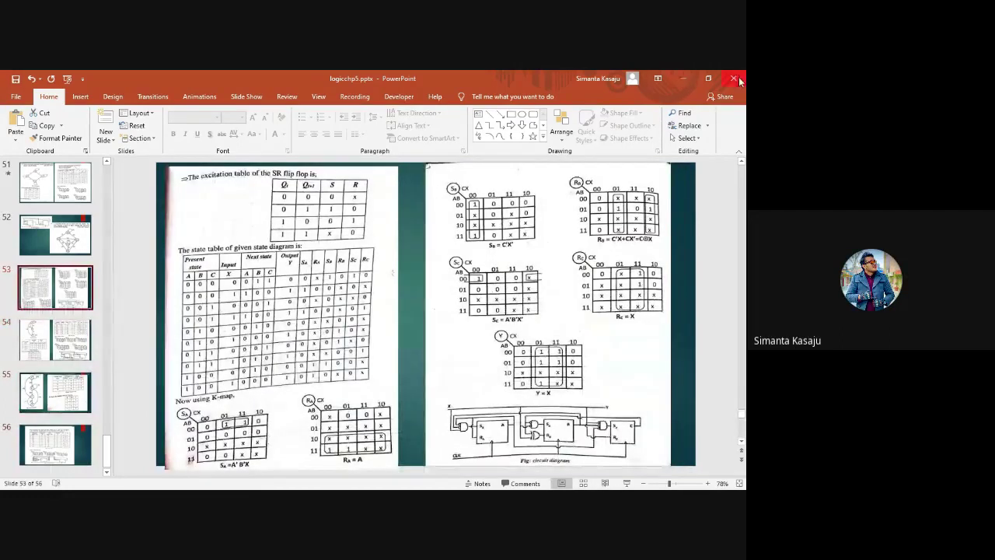
left_click(682, 79)
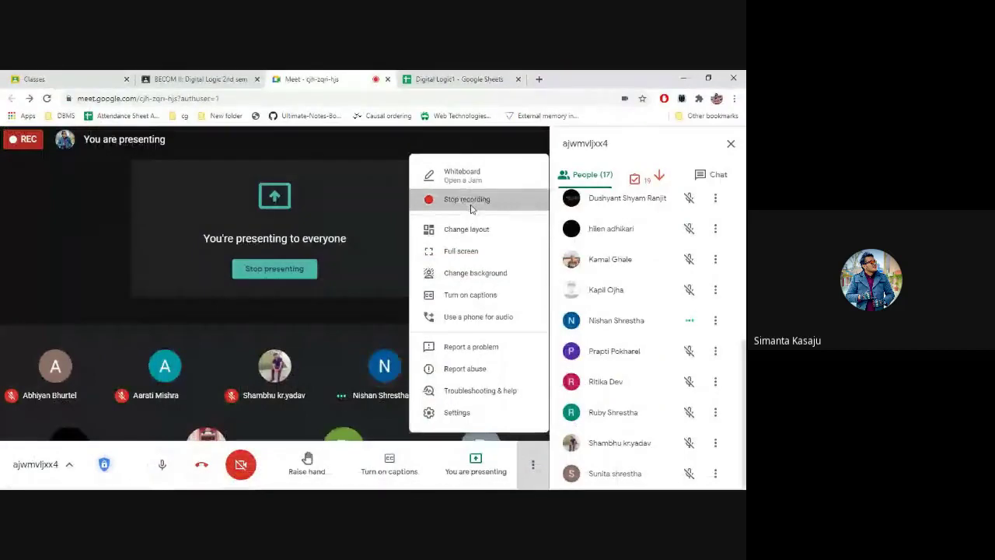